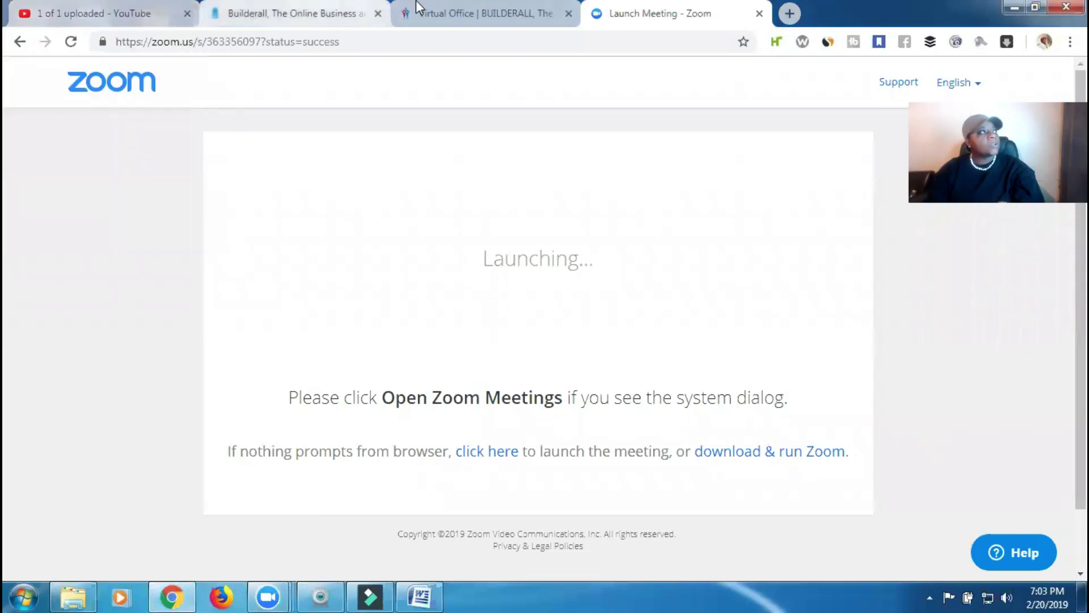
Go to the back office and expand Builders to reveal the Drag and Drop Pixel Perfect options
{"action": "left_click", "coordinate": [459, 11]}
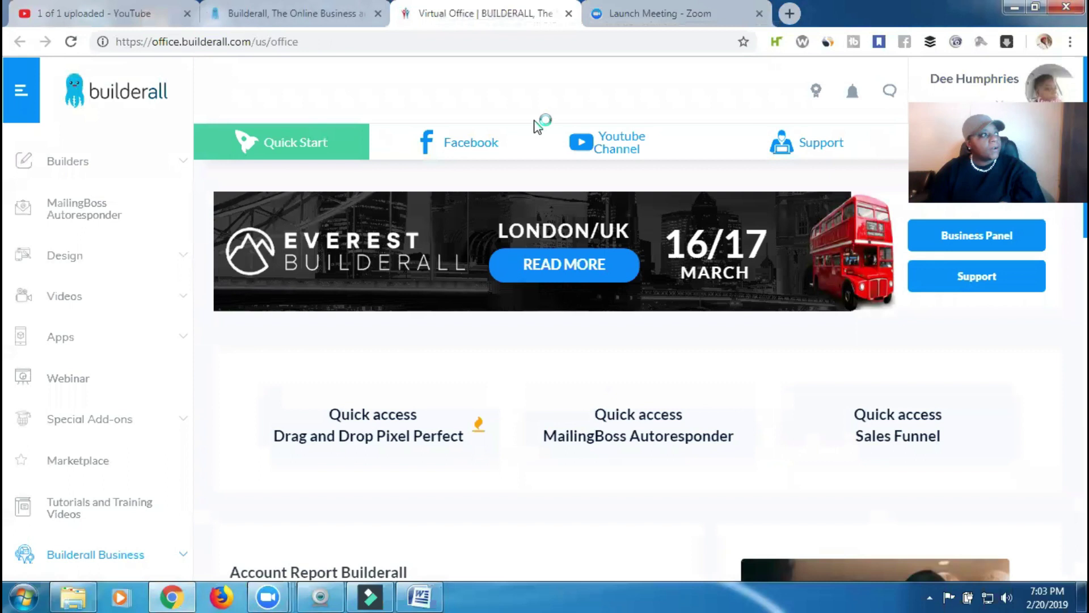
{"action": "right_click", "coordinate": [180, 164]}
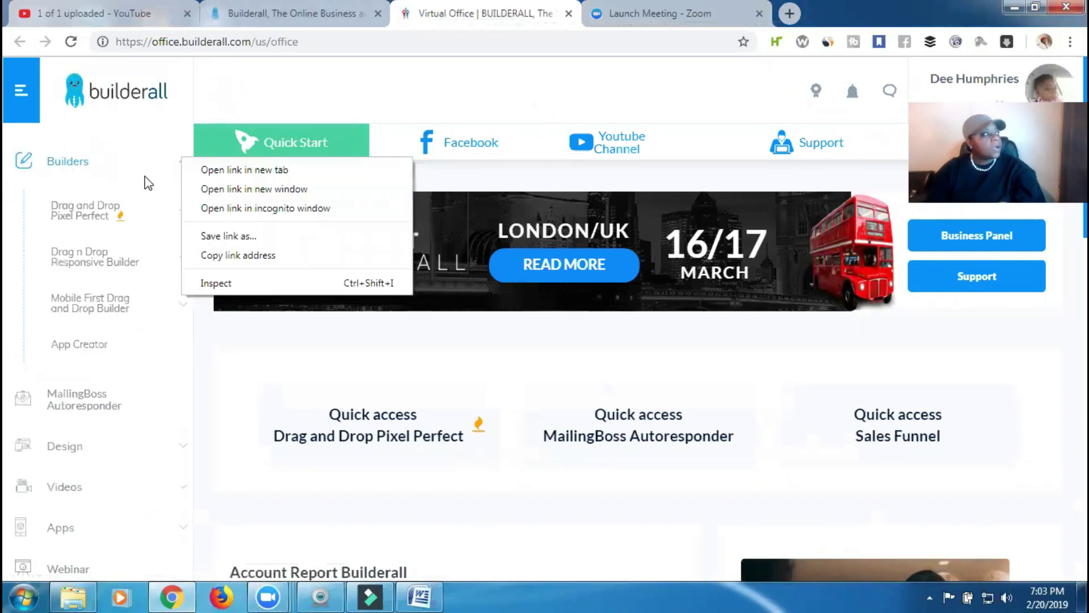
{"action": "left_click", "coordinate": [99, 214]}
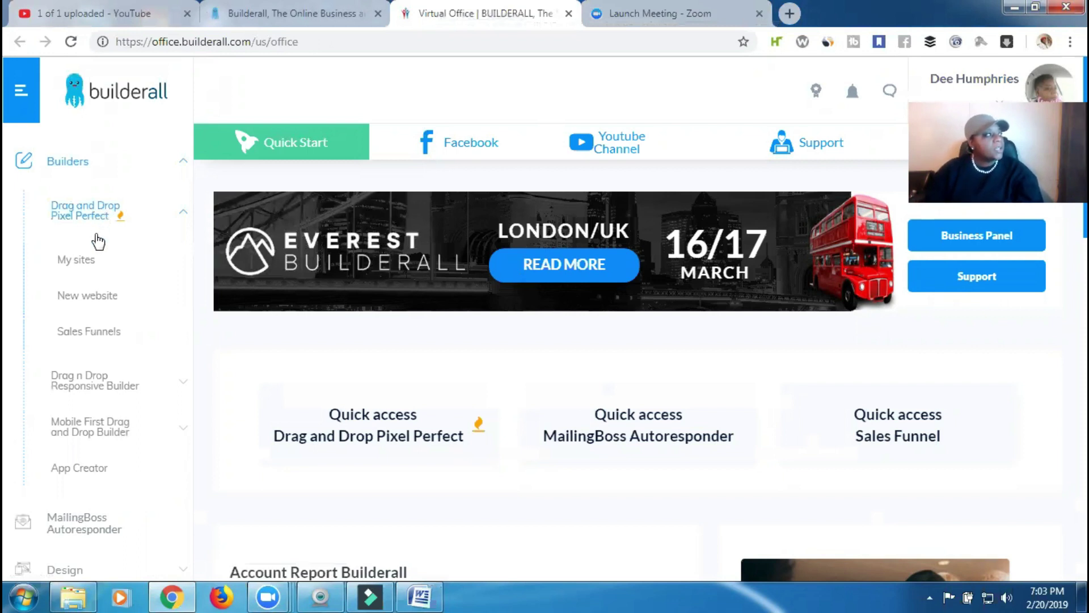
Show My Sites for Drag and Drop Pixel Perfect, listing consultationwebsite_copy_1
{"action": "left_click", "coordinate": [83, 267]}
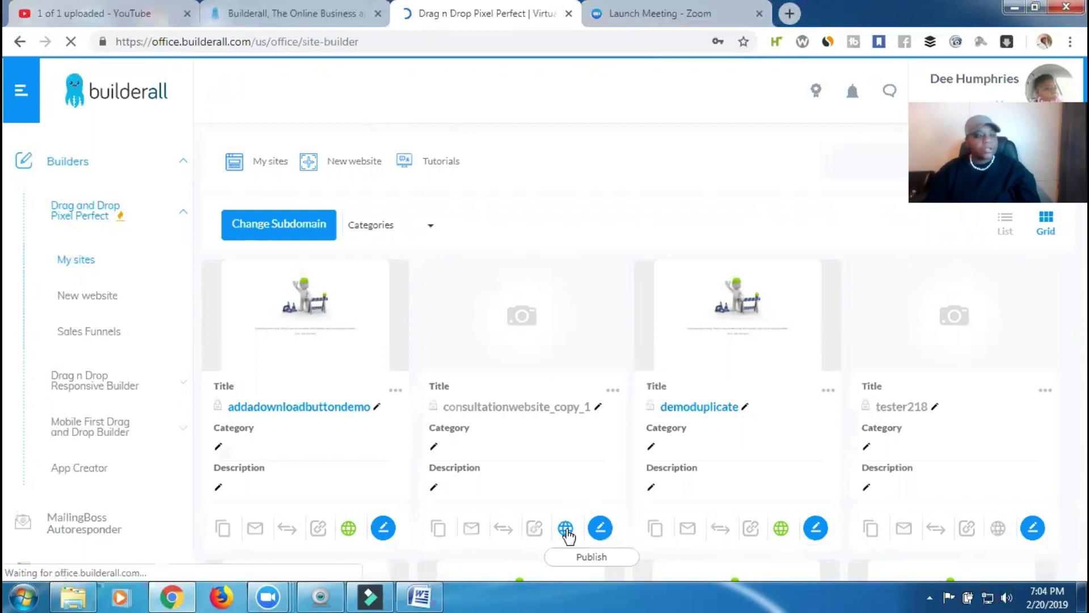
Publish consultationwebsite_copy_1 via its globe icon and confirm with OK
{"action": "left_click", "coordinate": [566, 529]}
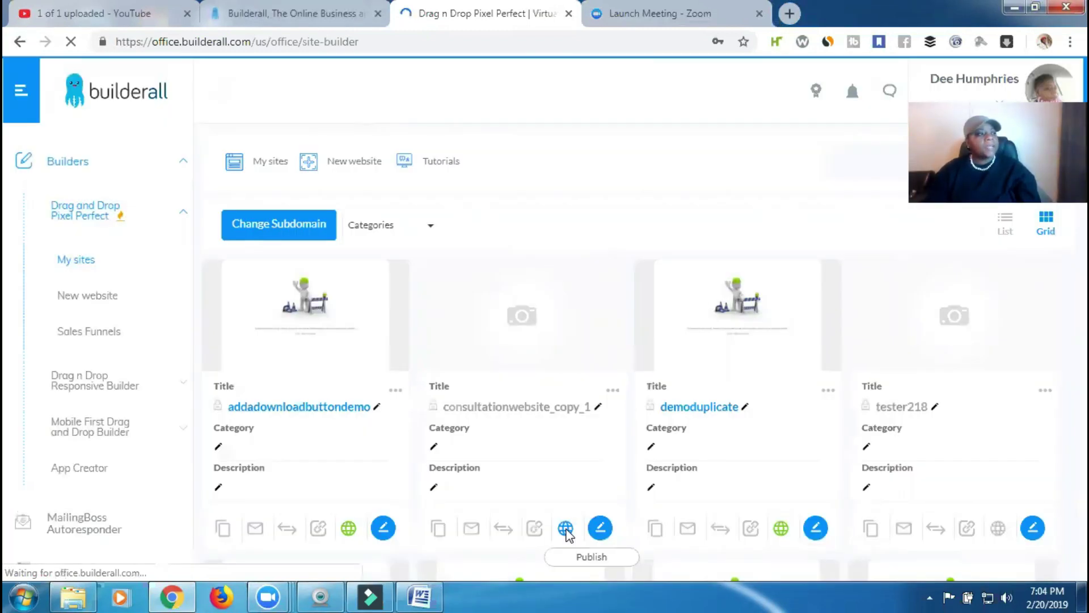
{"action": "left_click", "coordinate": [566, 528]}
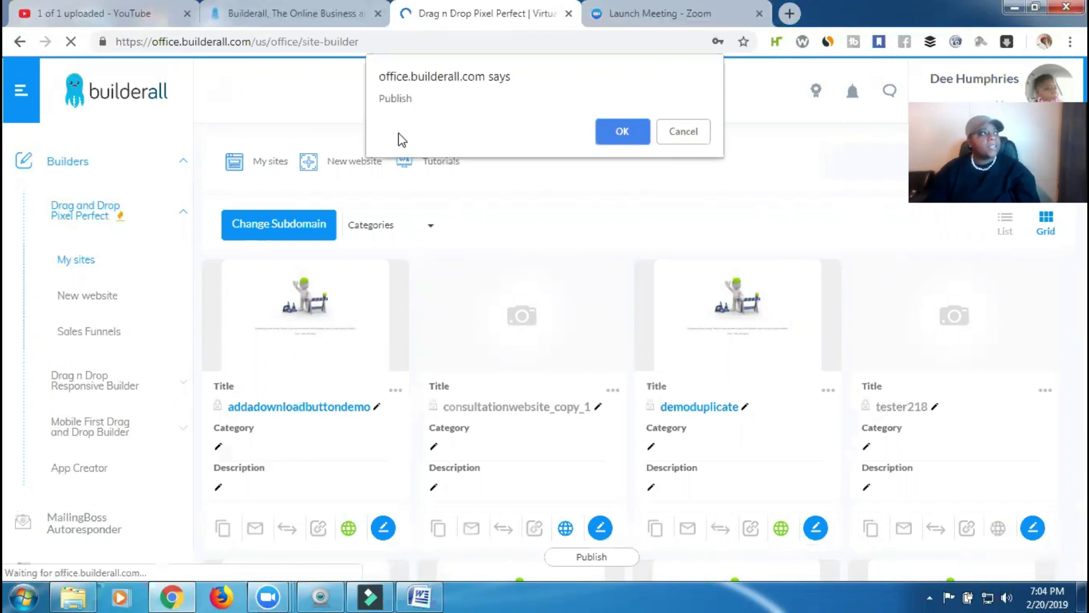
{"action": "left_click", "coordinate": [623, 129]}
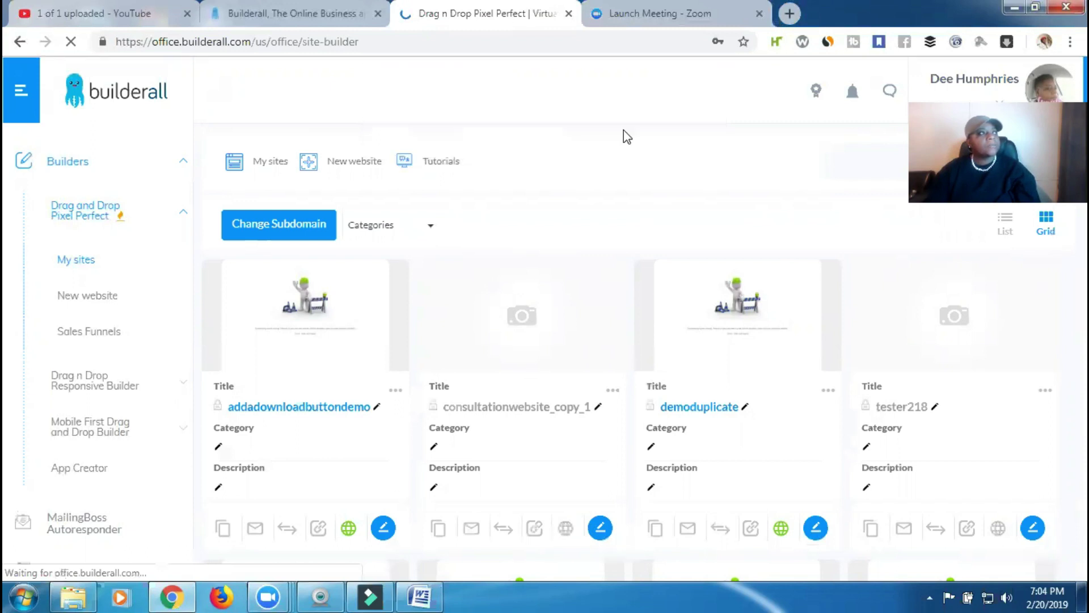